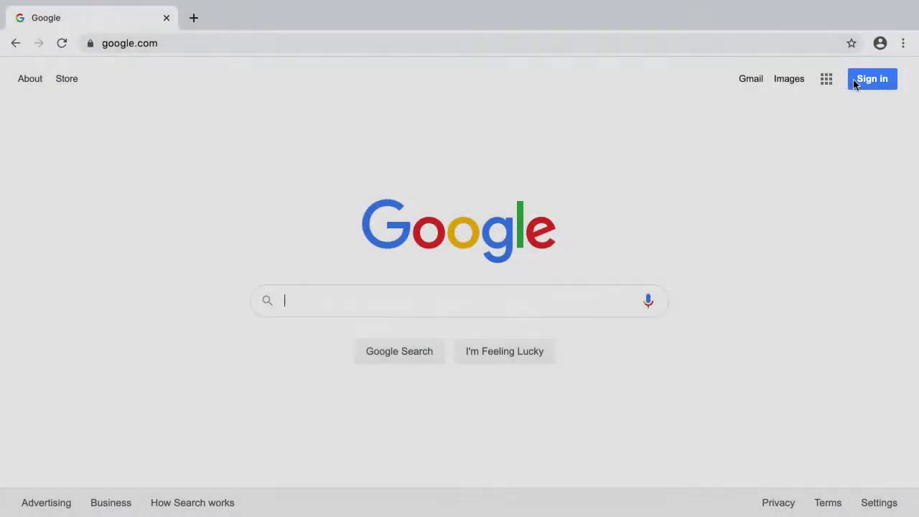
Sign in to the work Google account with its email address and password
click(854, 84)
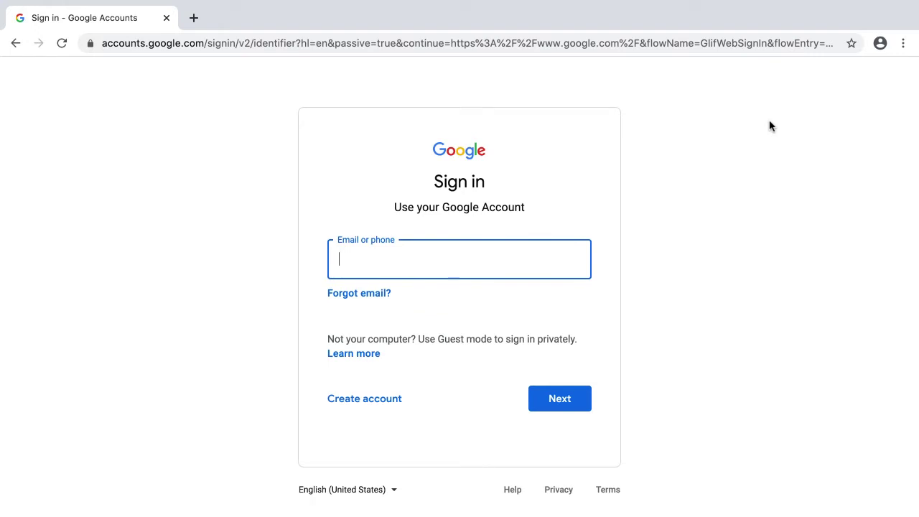
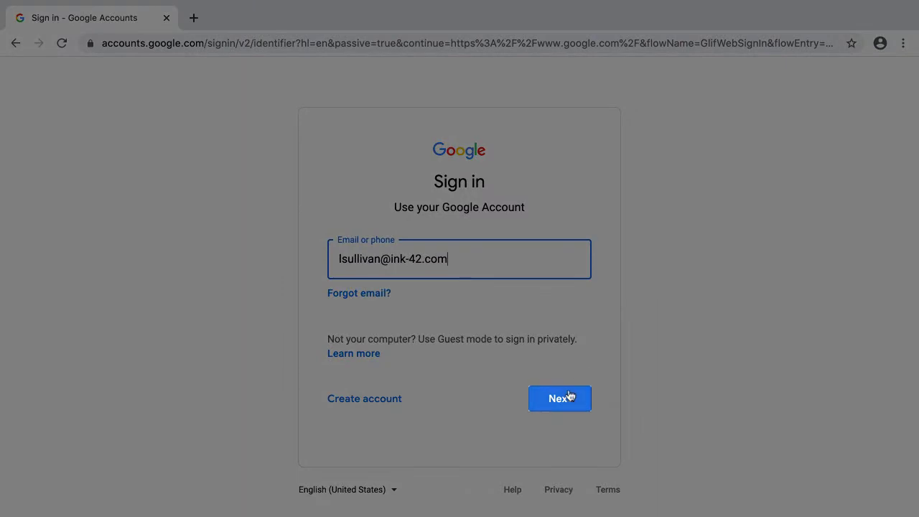
click(570, 397)
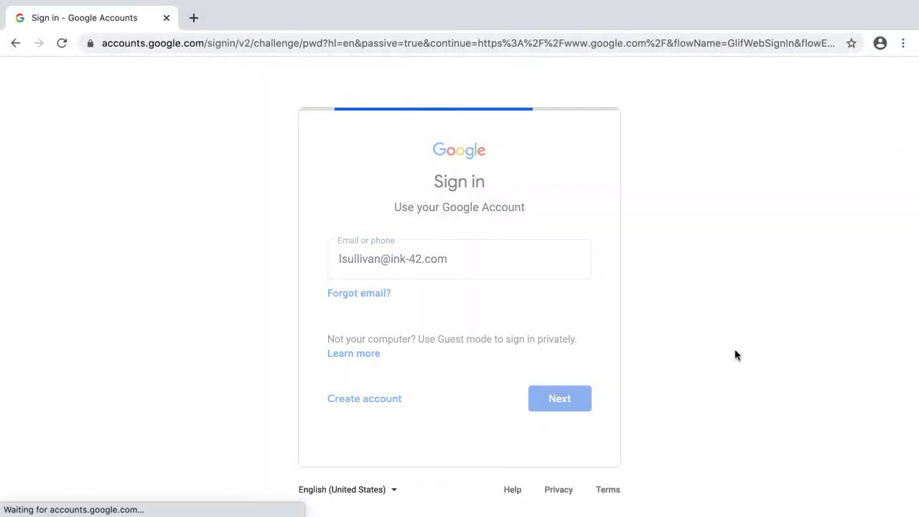
text(•••)
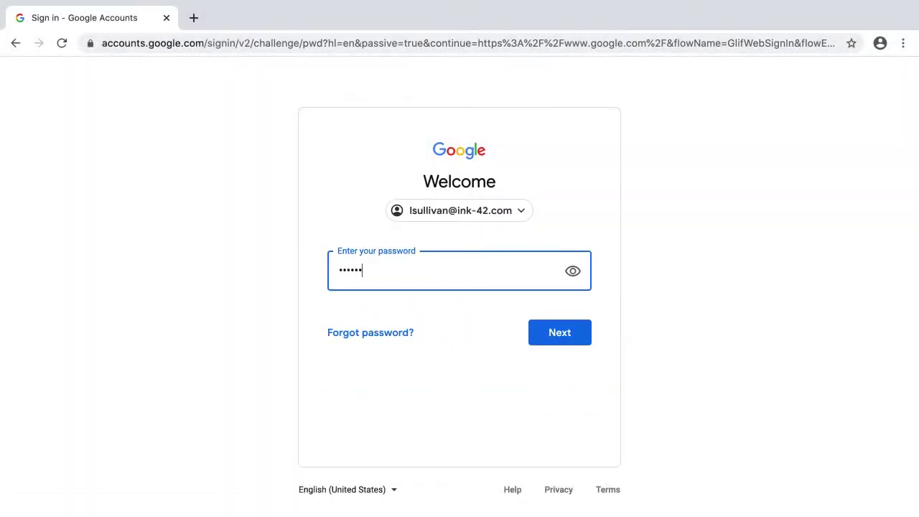
text(••)
key(Return)
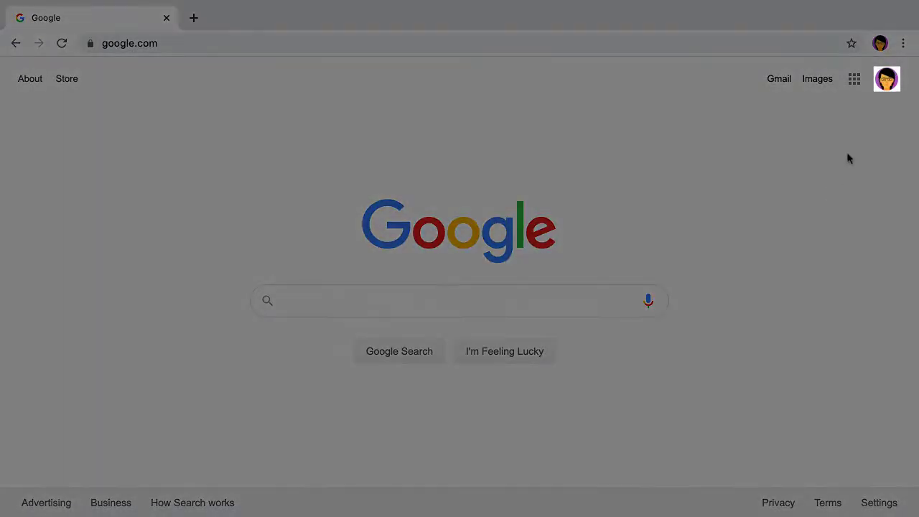
From the account menu, view the Create account option for personal use
click(887, 87)
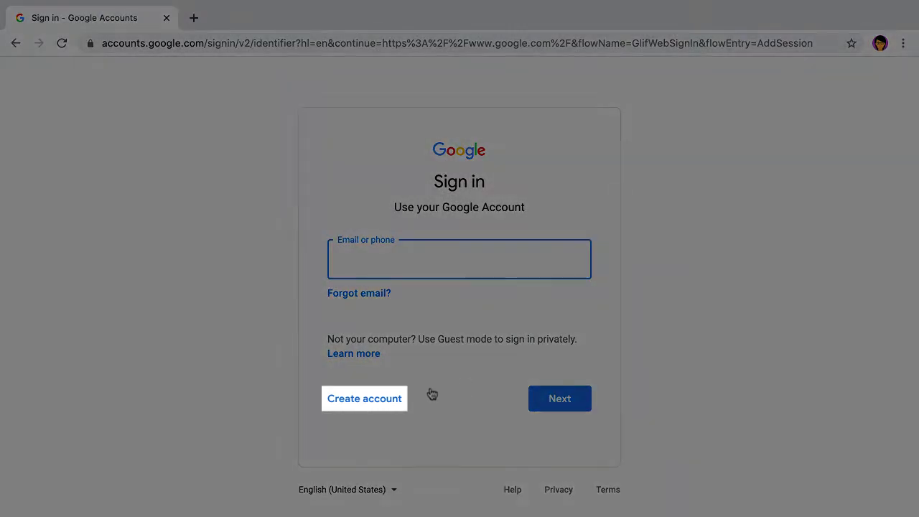
click(371, 402)
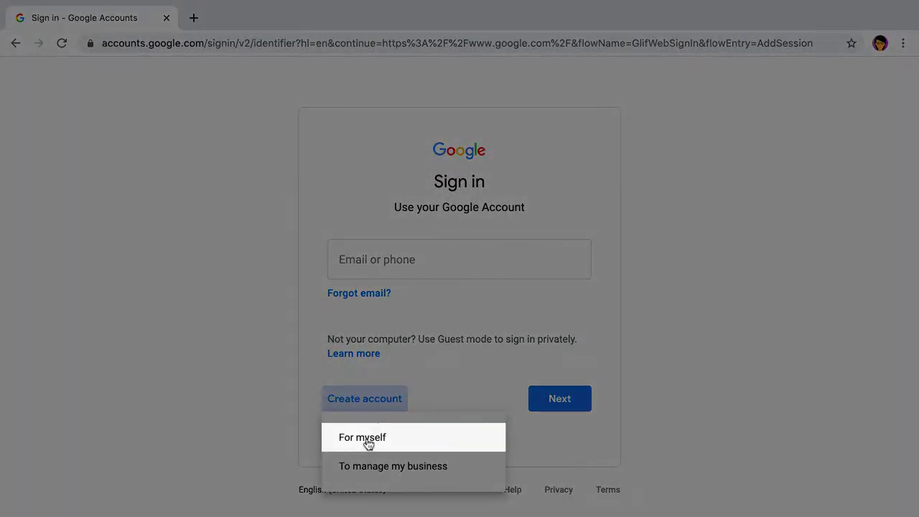
click(367, 439)
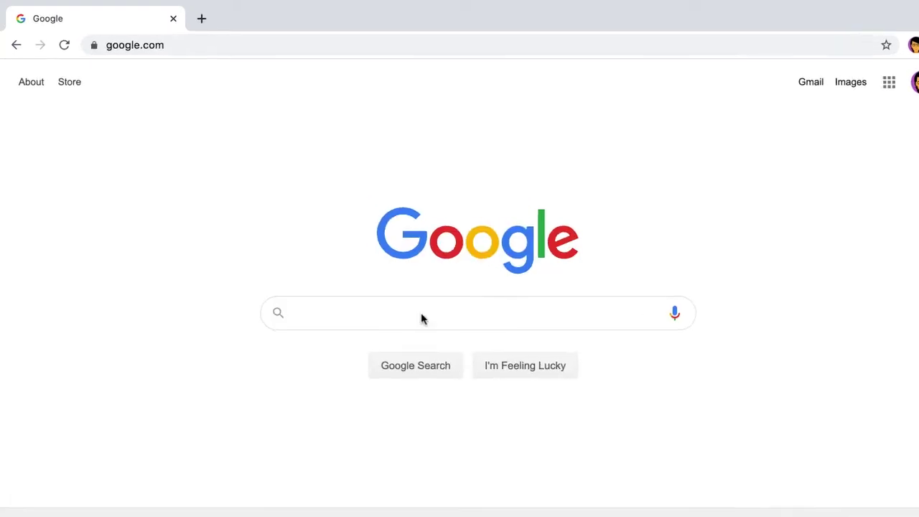
Start a new meeting at meet.google.com nicknamed 'Budget Review'
click(476, 44)
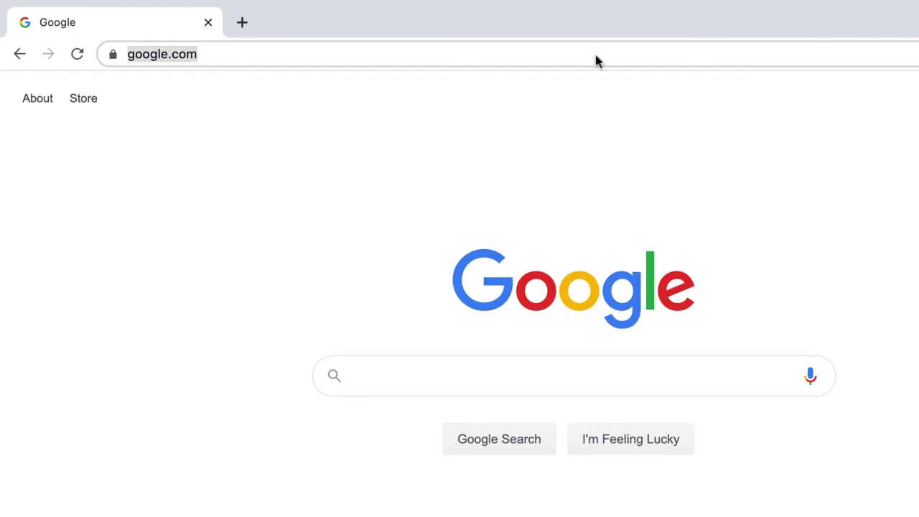
text(meet.google.com)
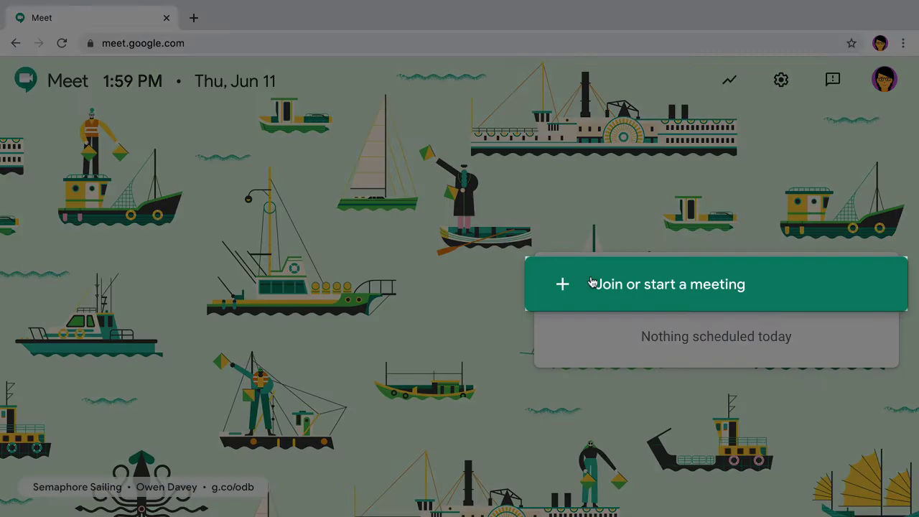
click(592, 281)
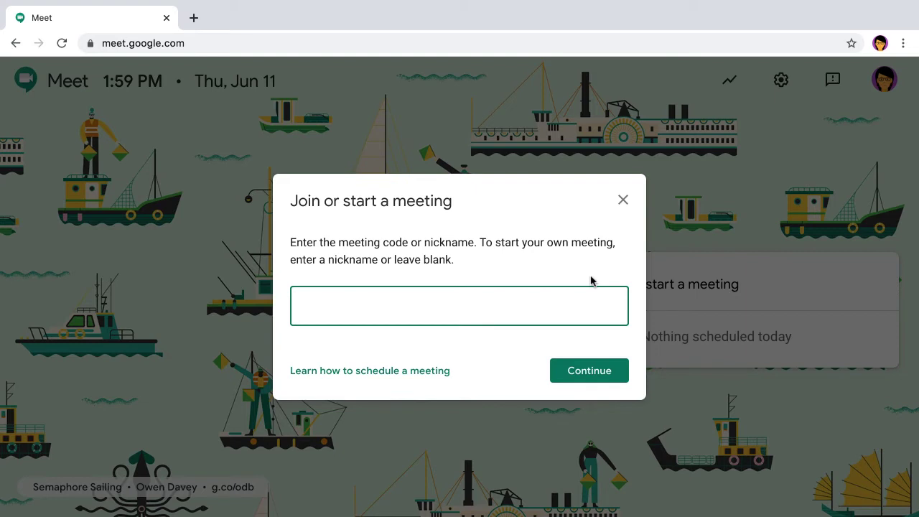
text(Budget R)
text(eview)
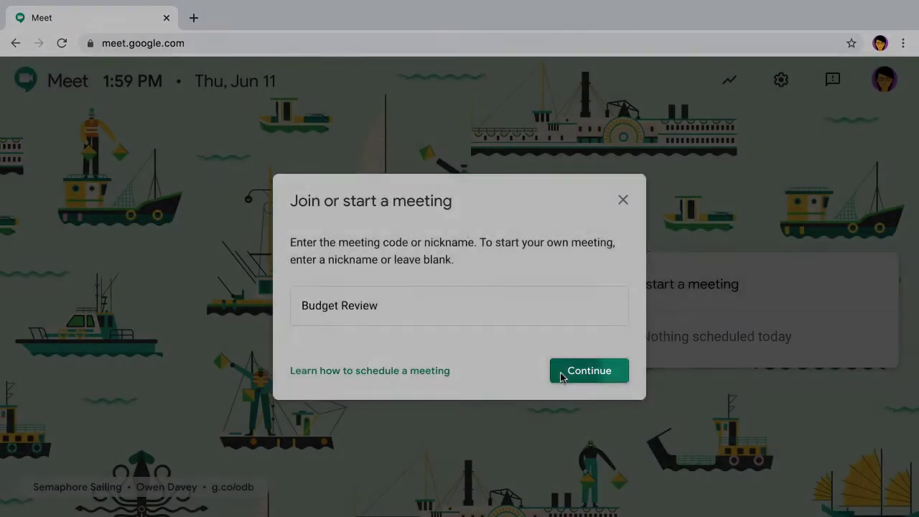
click(564, 371)
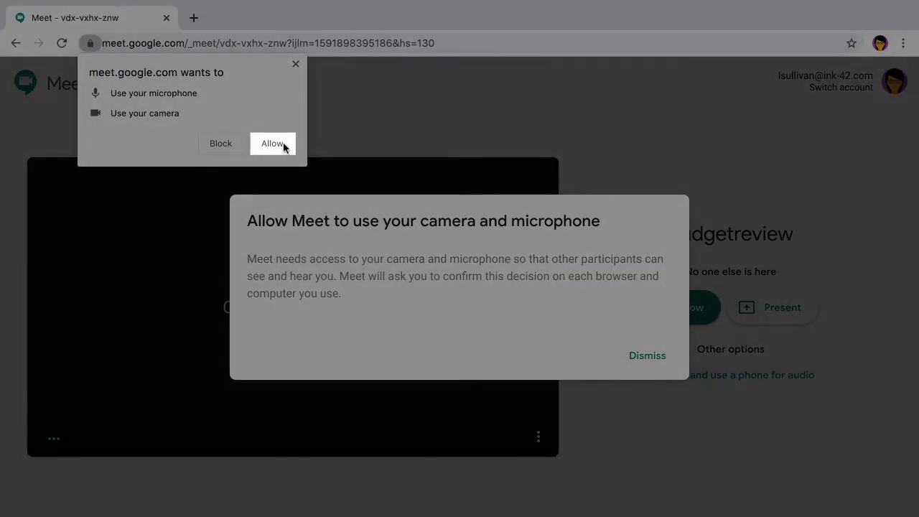
Allow camera, microphone and notifications, join the budgetreview call, and copy its joining info
click(282, 144)
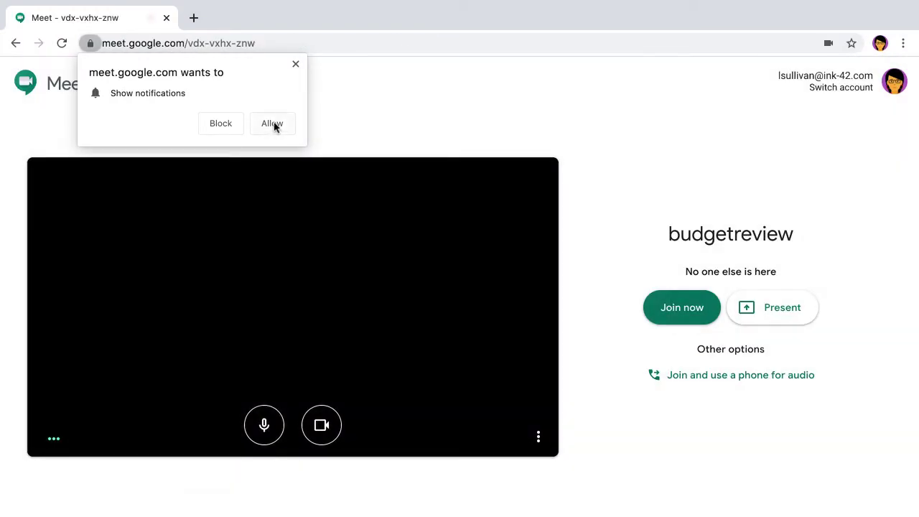
click(275, 125)
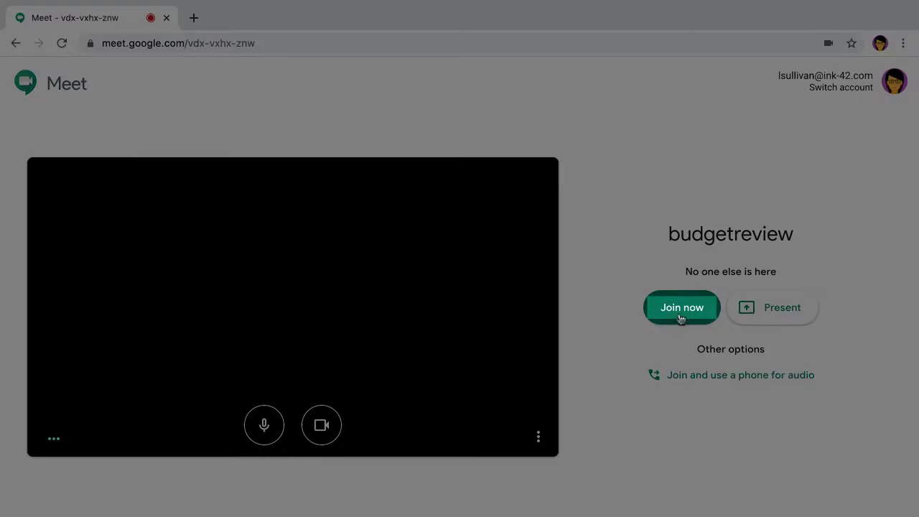
click(681, 318)
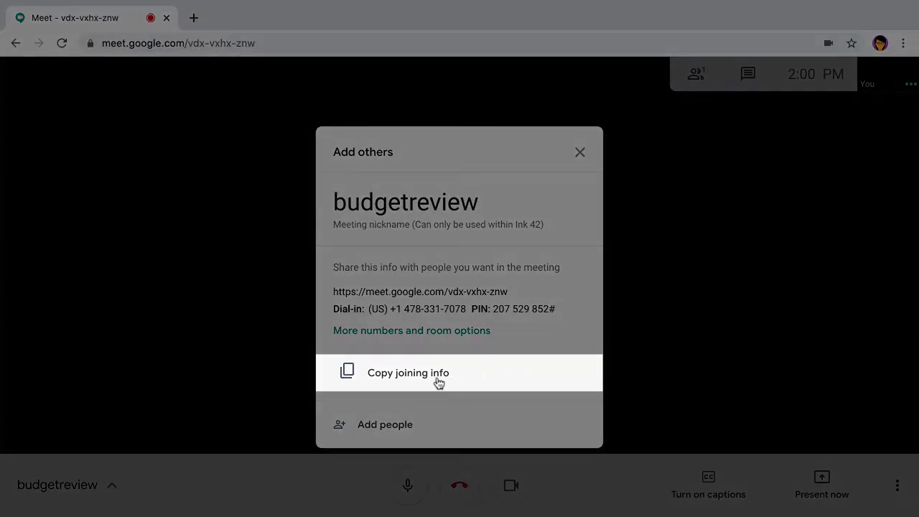
click(438, 381)
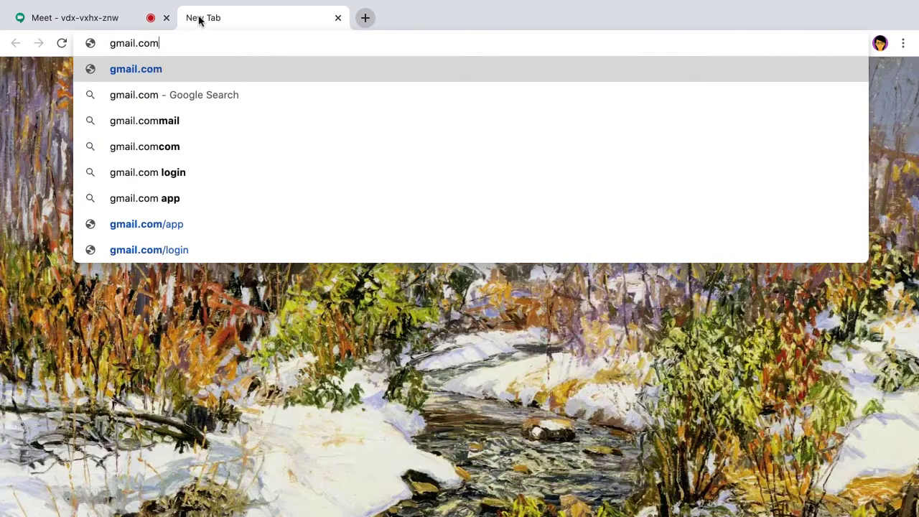
In Gmail, start a new email to the teammate titled 'Budget Review Meeting'
key(Return)
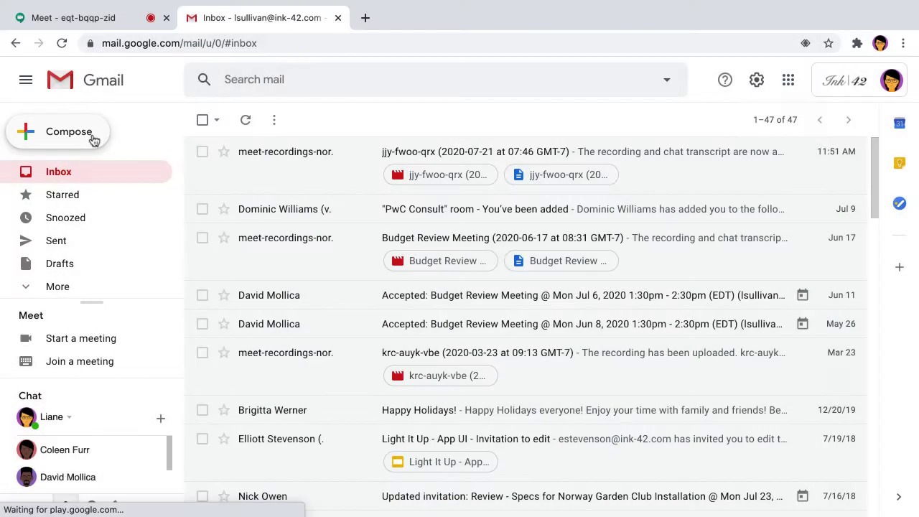
click(93, 140)
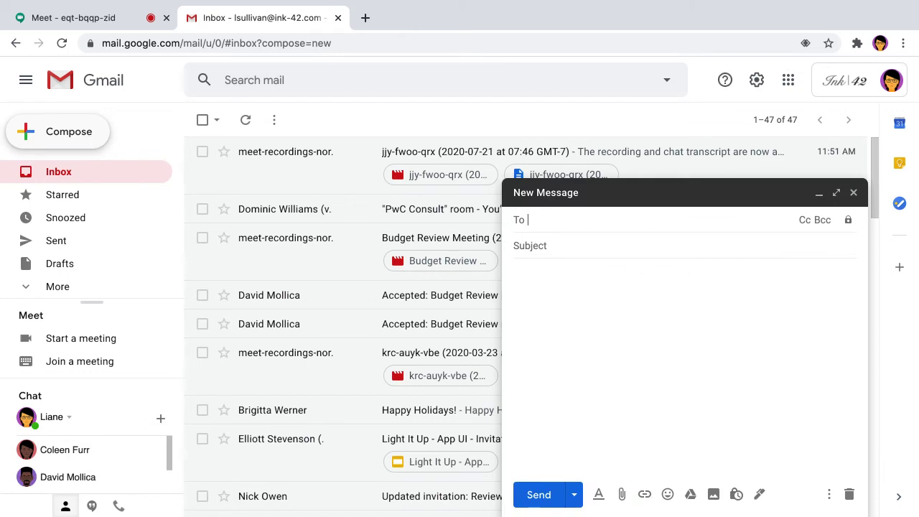
text(david)
key(Return)
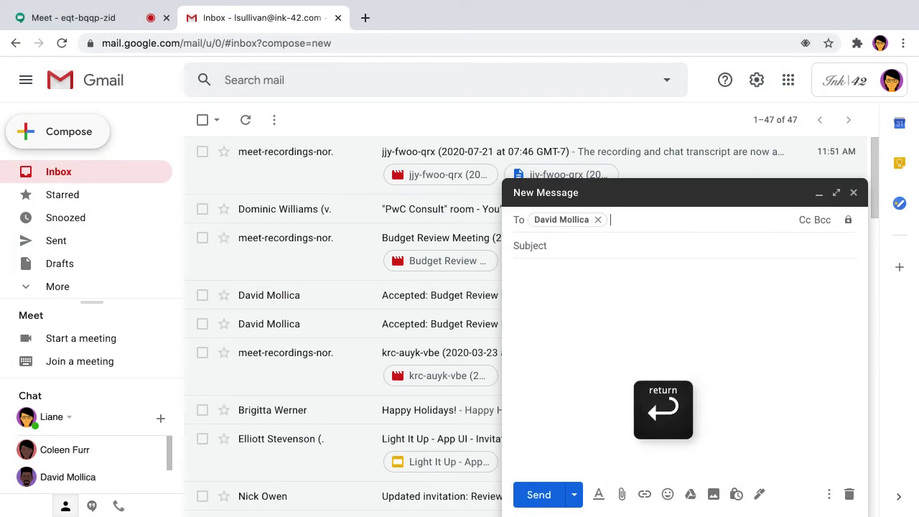
click(525, 244)
text(Bud)
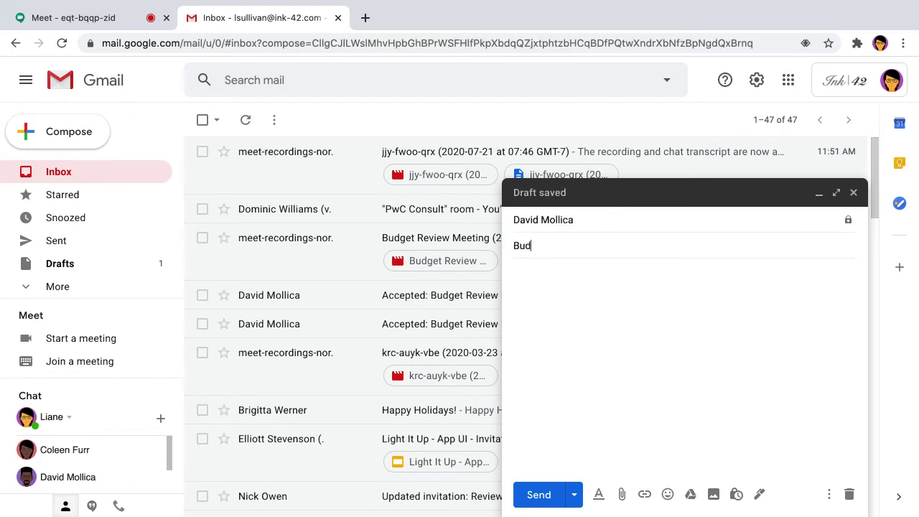
text(Meeting)
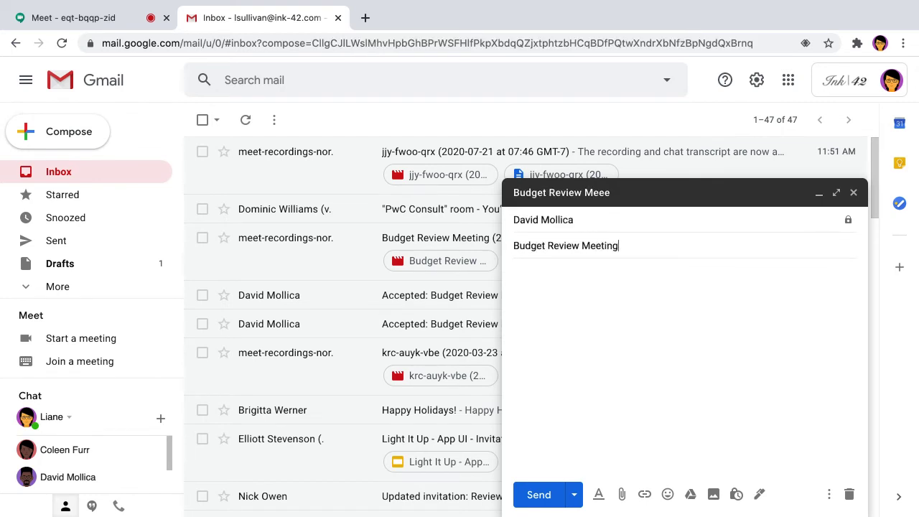
Paste the joining info into the body, make the Meet URL a link, and send
click(522, 285)
right_click(522, 290)
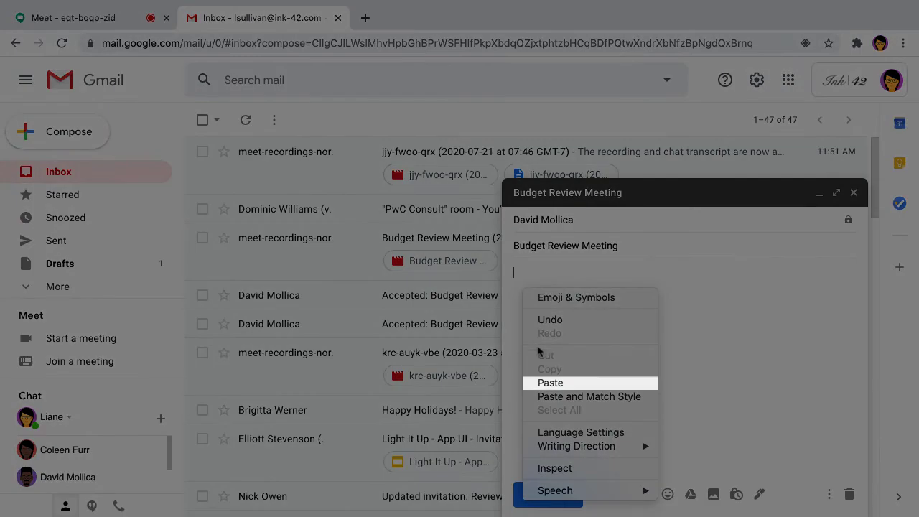
click(548, 384)
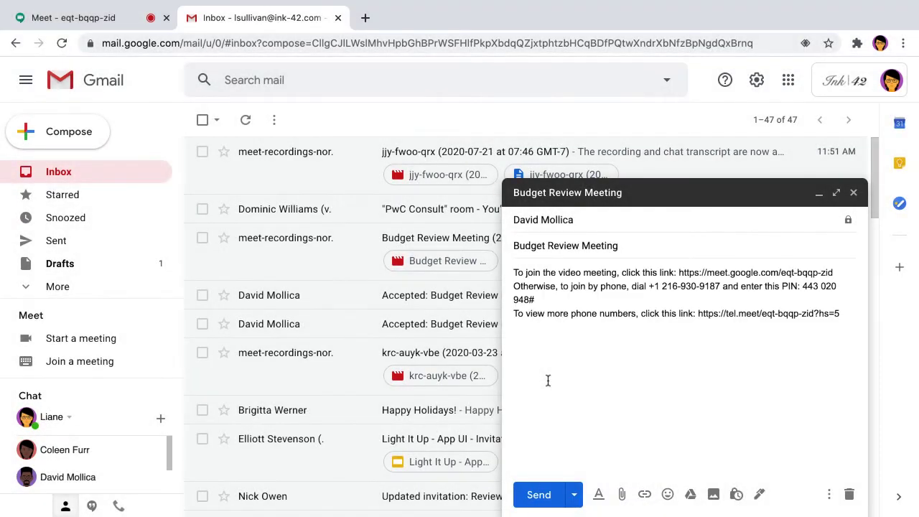
triple_click(712, 273)
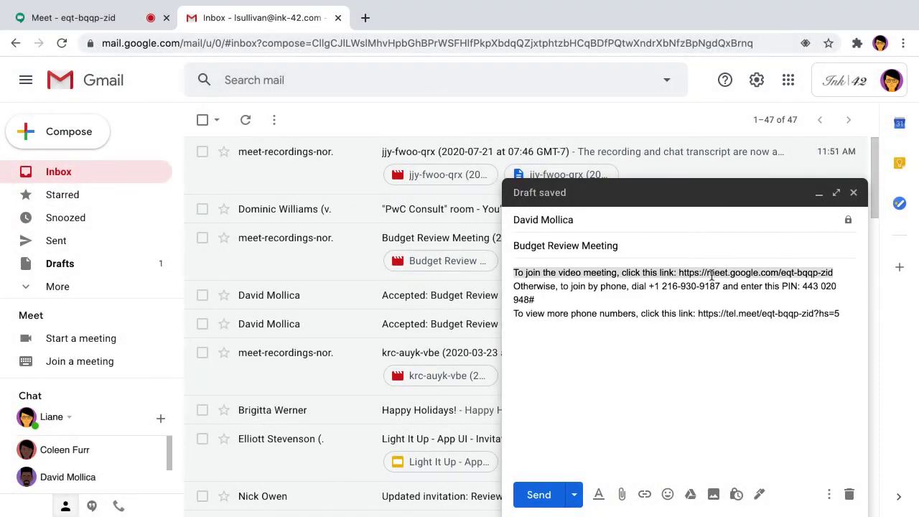
click(712, 273)
drag(680, 273, 834, 273)
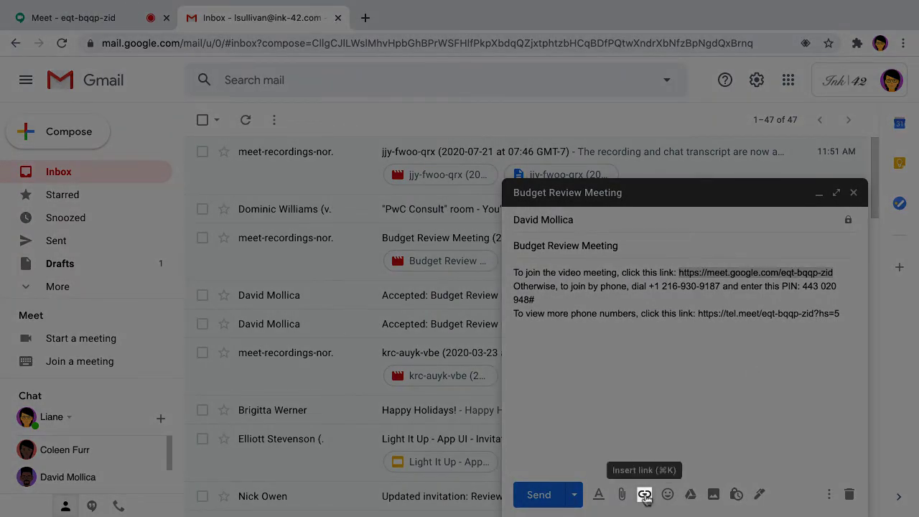
click(645, 495)
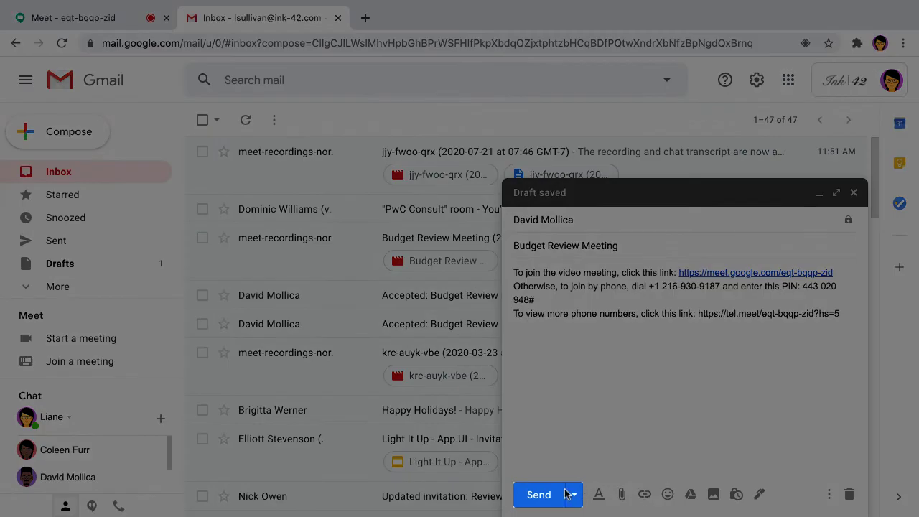
click(564, 494)
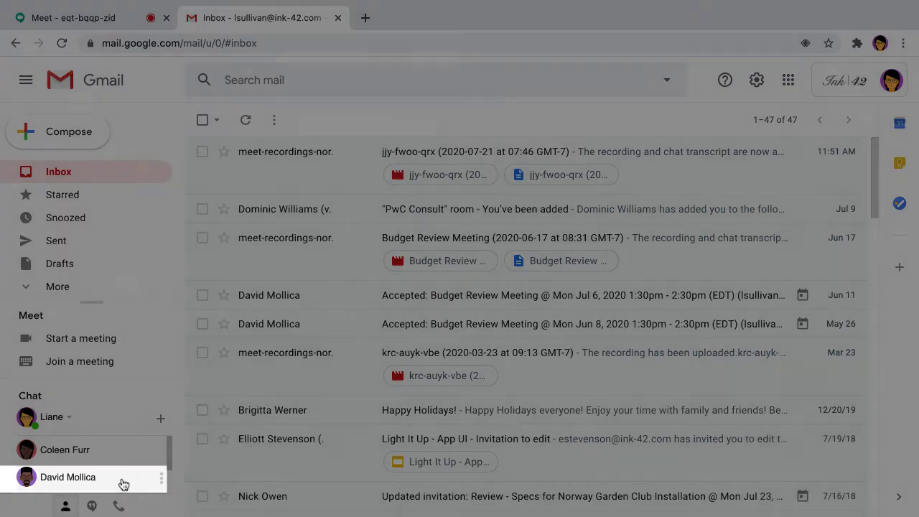
Send the pasted joining info as a Chat message to the teammate, then return to Meet
click(123, 481)
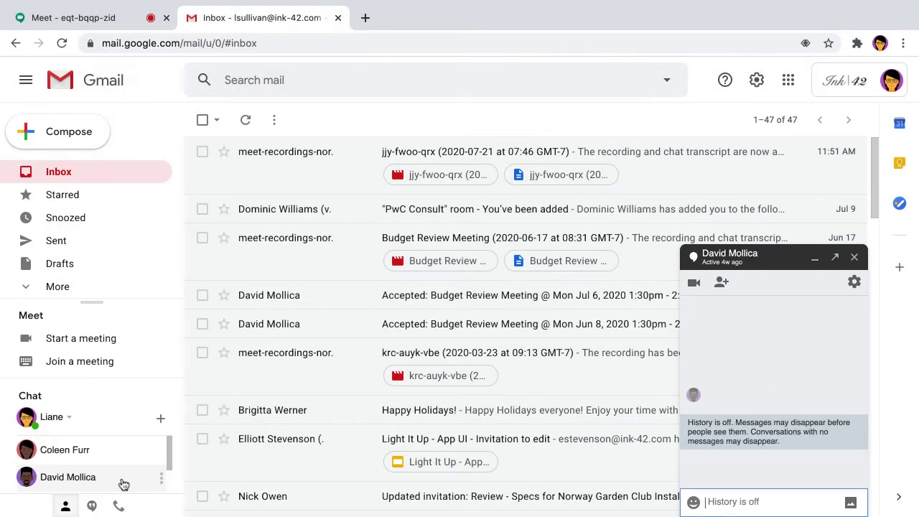
right_click(720, 505)
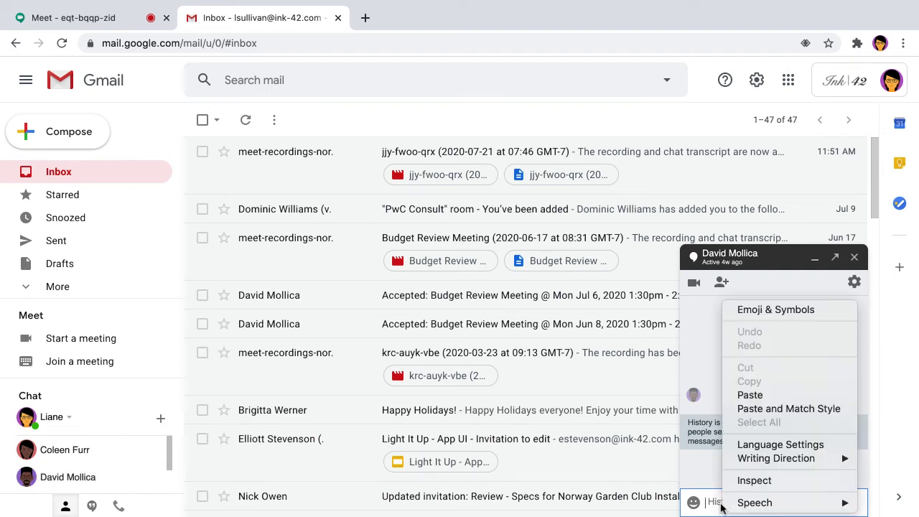
click(749, 395)
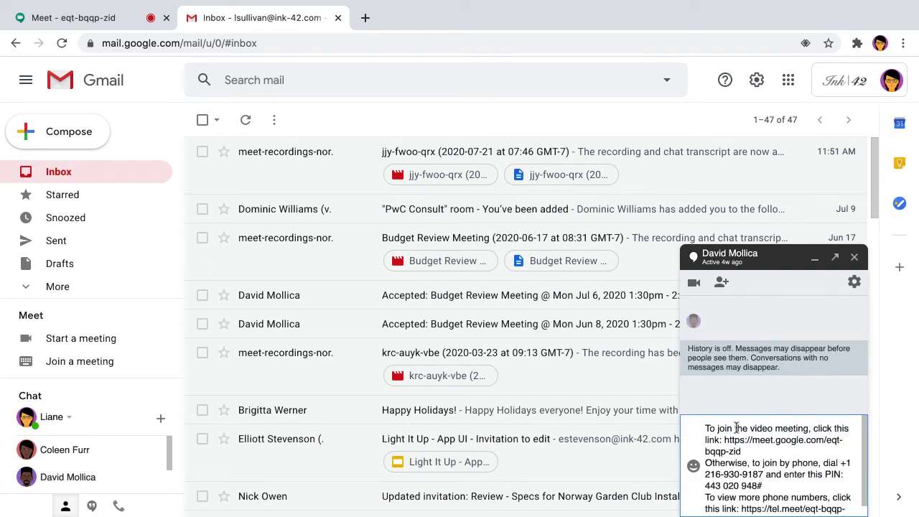
key(Return)
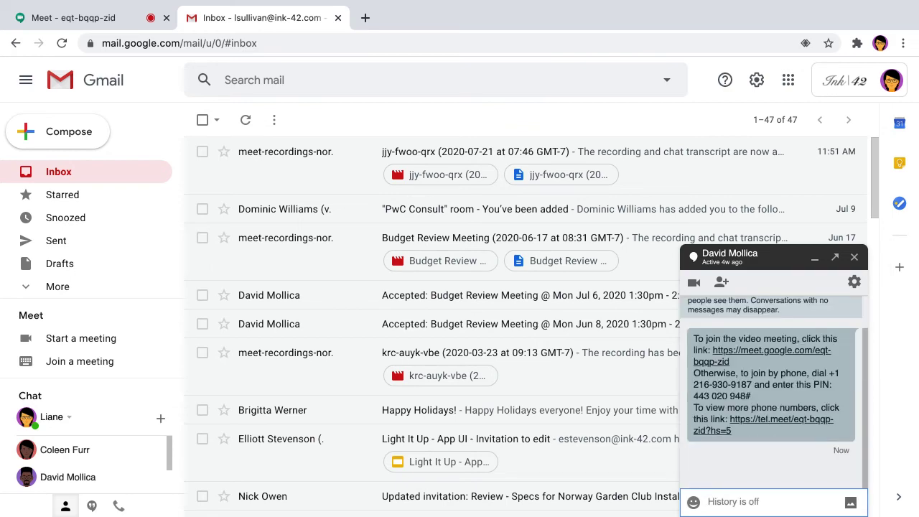
click(93, 19)
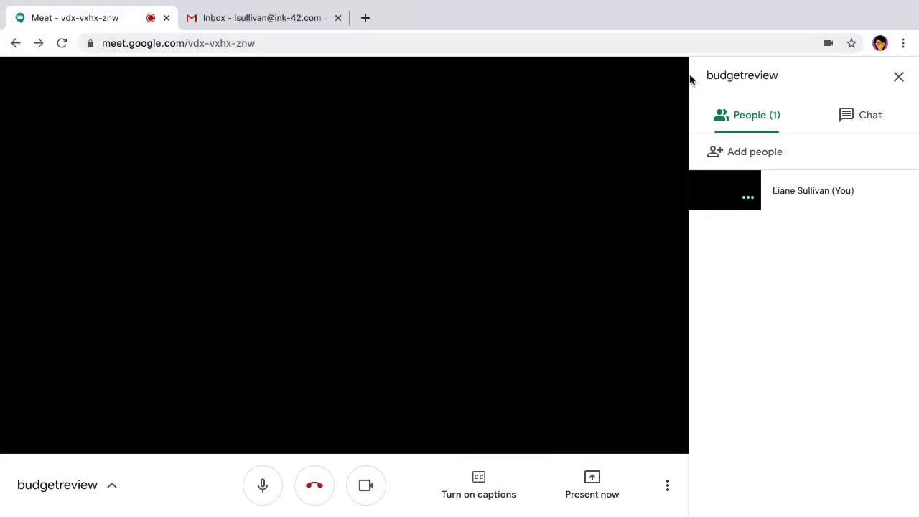
Through Add people, pick the teammate from Suggestions and email them the invite
click(743, 152)
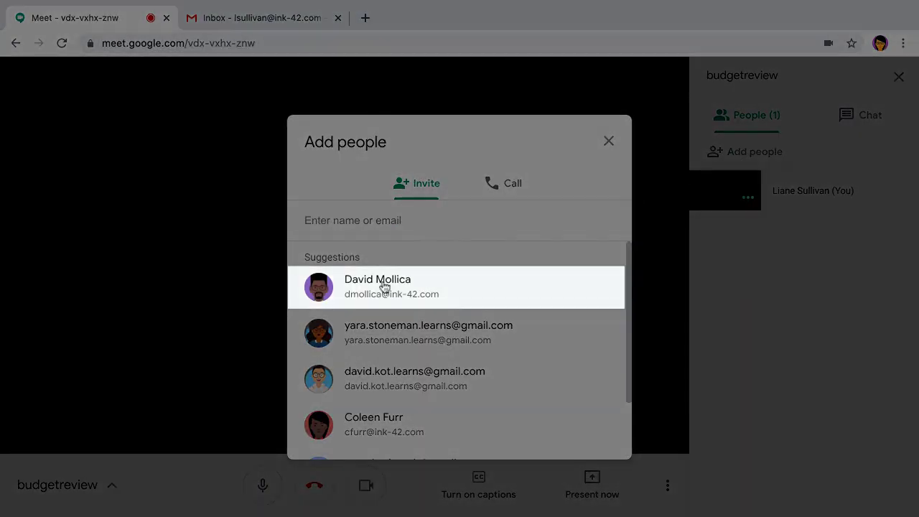
click(340, 302)
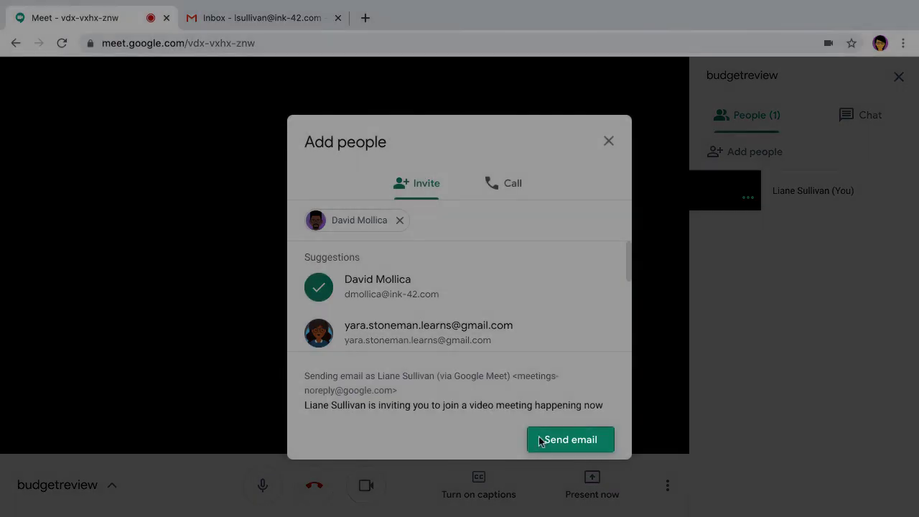
click(540, 440)
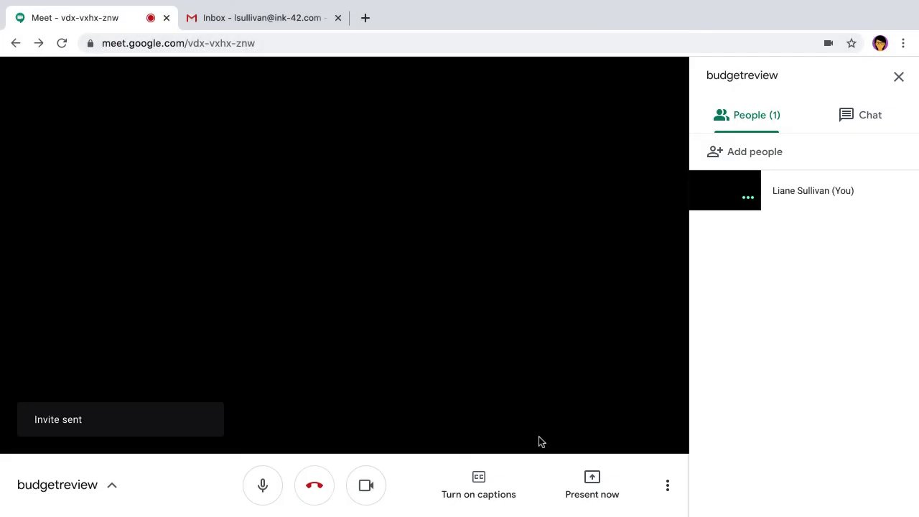